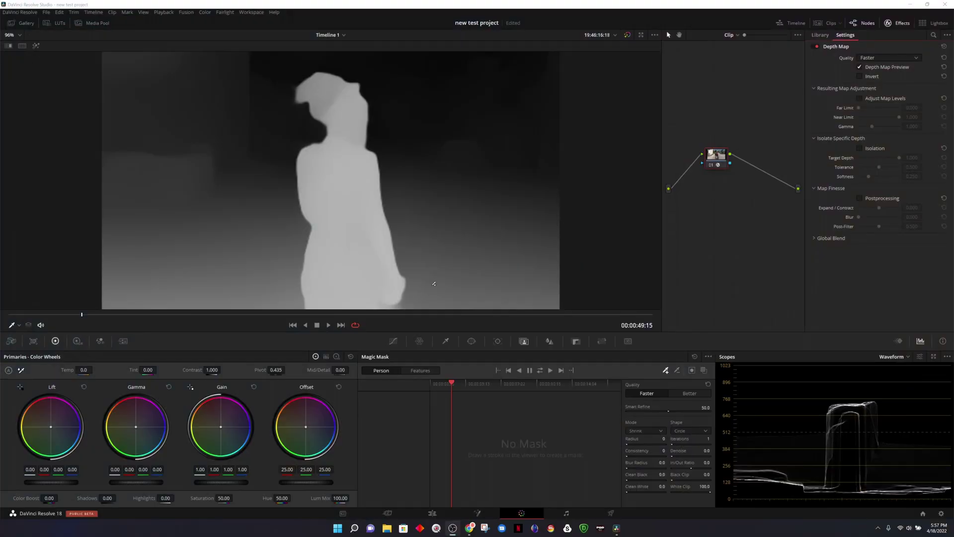
Scrub forward and back through the clip to view the walking woman's depth map
left_click_drag(90, 315, 452, 320)
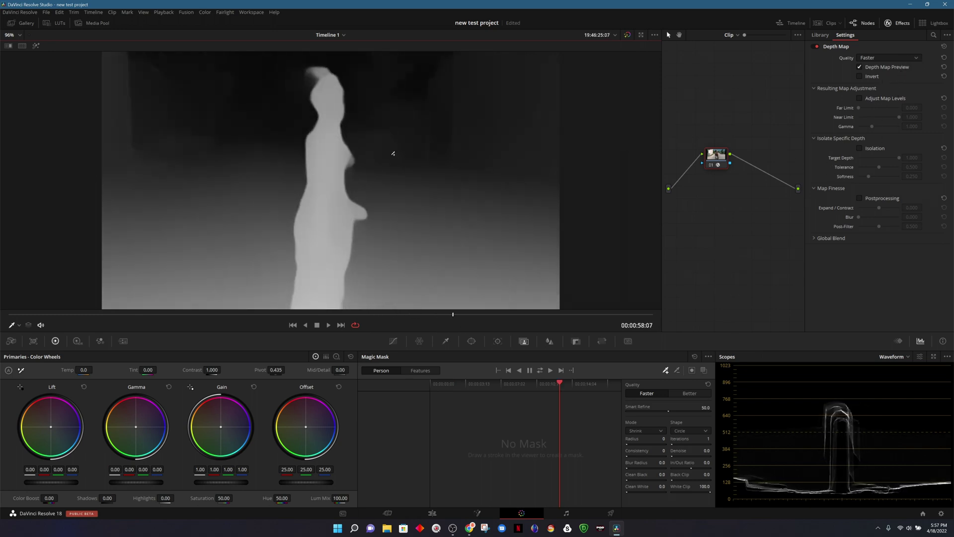
left_click_drag(429, 316, 206, 317)
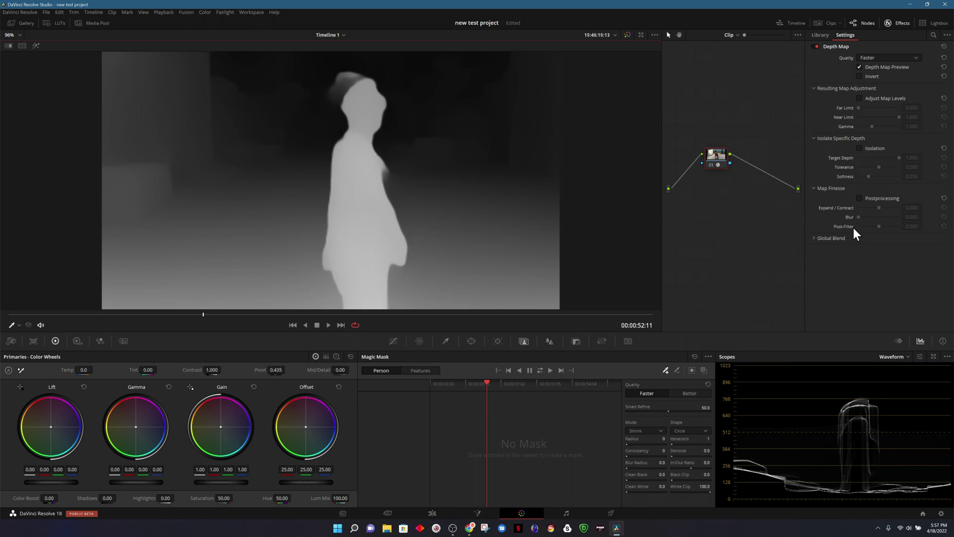
Enable Adjust Map Levels, raise Far Limit to 0.220, and toggle bypass to compare with the original footage
left_click(860, 98)
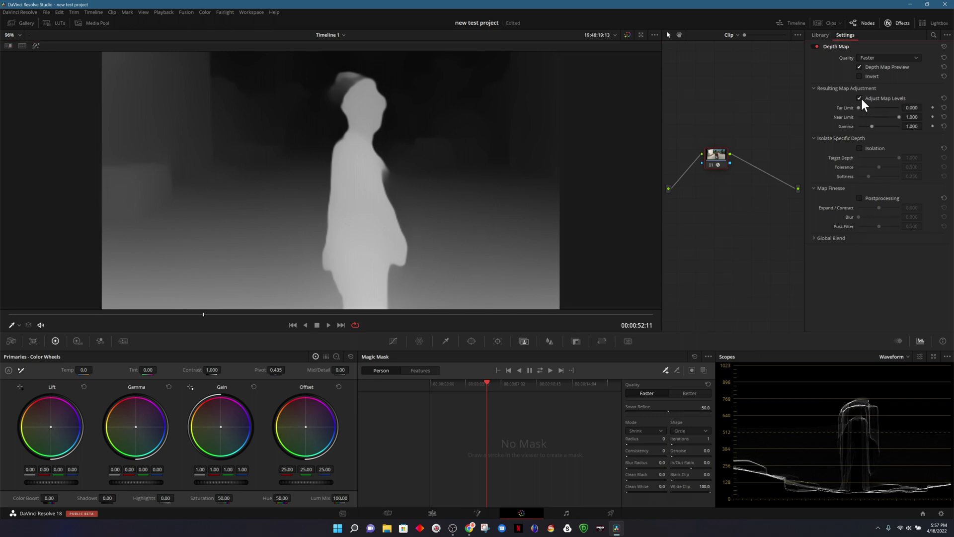
left_click_drag(858, 109, 898, 115)
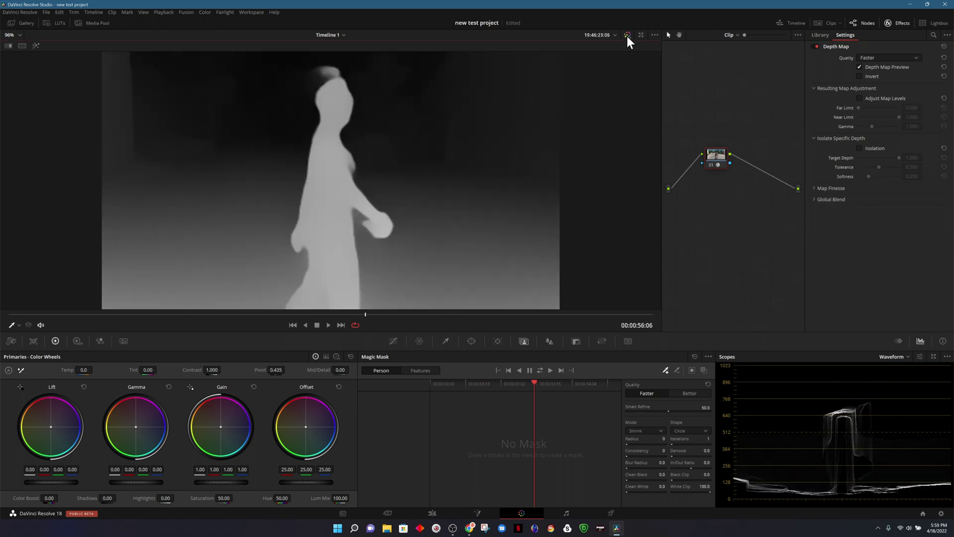
left_click(627, 36)
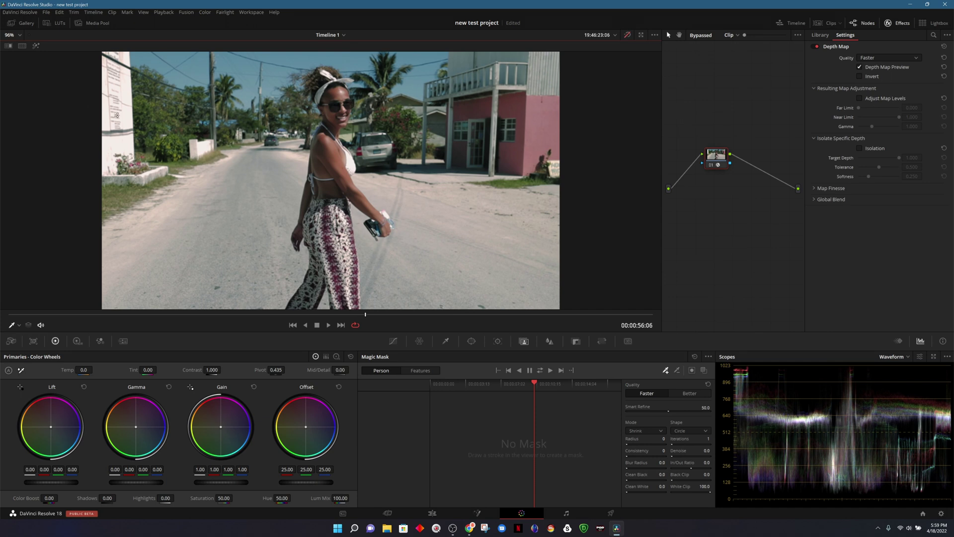
left_click(628, 35)
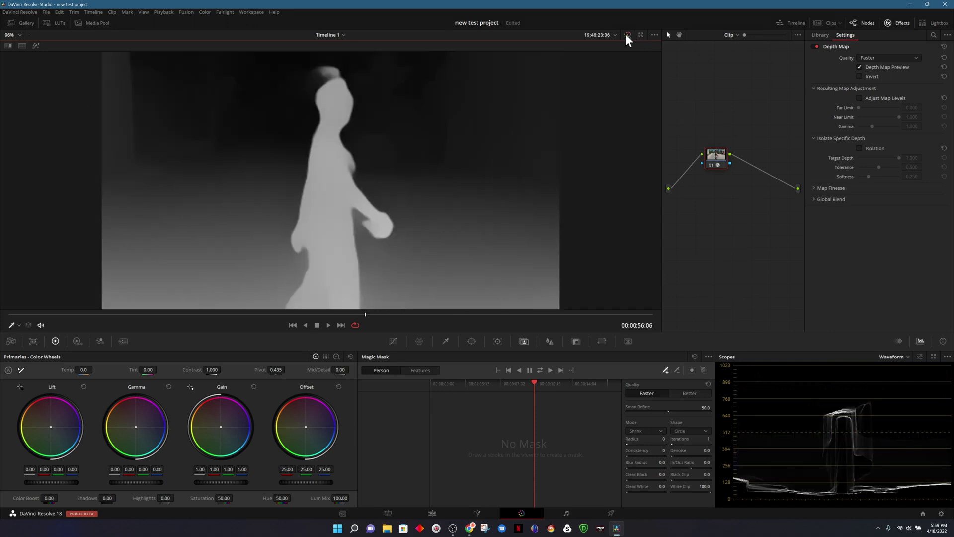
Zoom in and reposition the viewer to enlarge the walking figure
scroll(100, 129, "up", 3)
left_click_drag(86, 136, 219, 229)
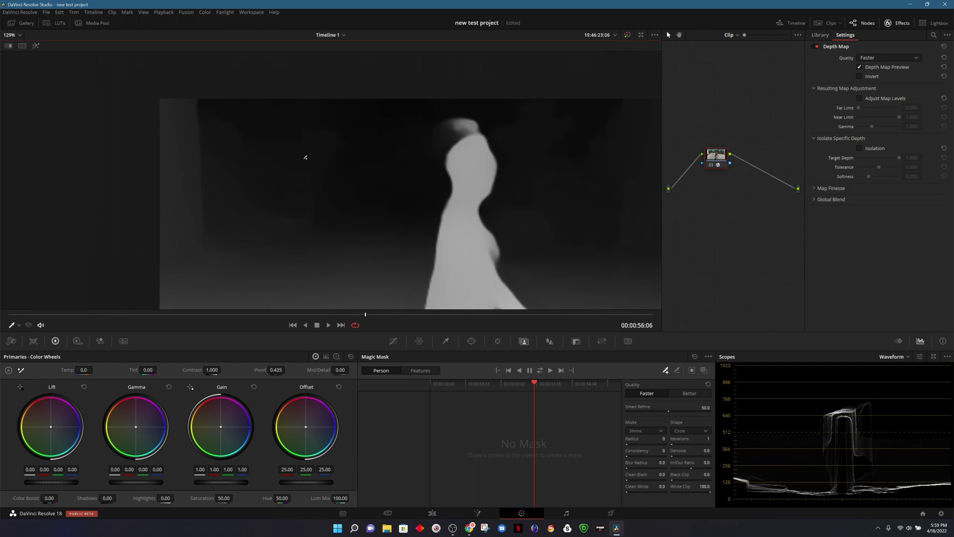
scroll(550, 246, "up", 1)
left_click_drag(577, 256, 456, 192)
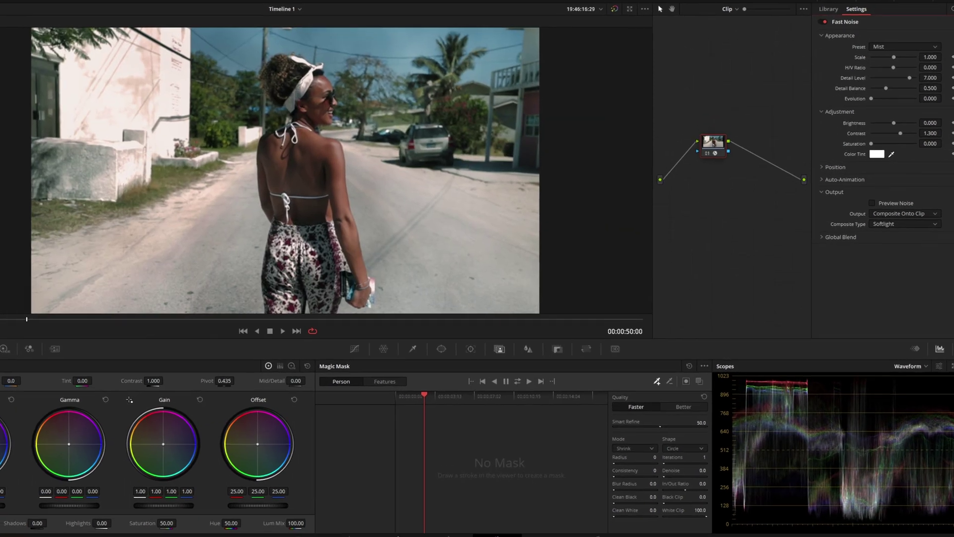
Move to a later frame and apply the Water Surface Fast Noise preset
left_click_drag(65, 320, 312, 324)
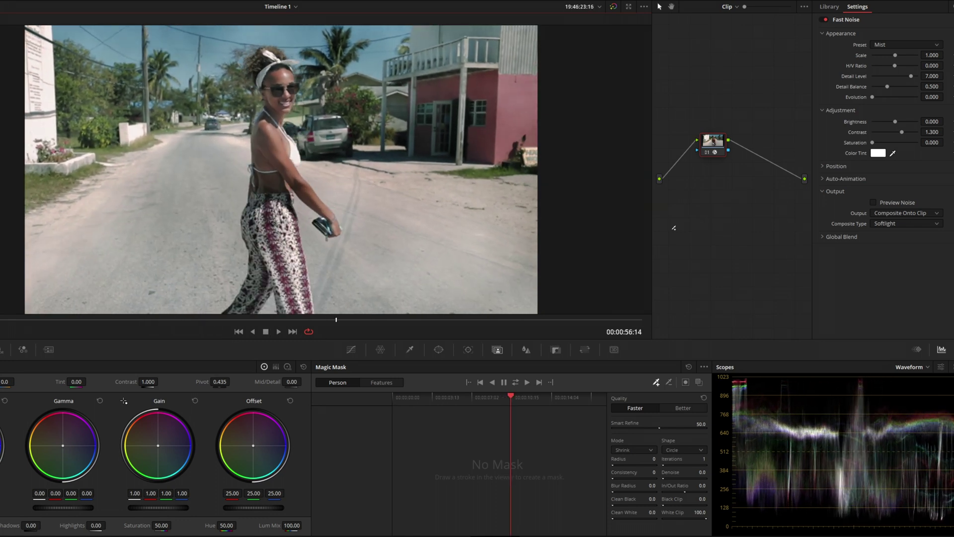
left_click(888, 44)
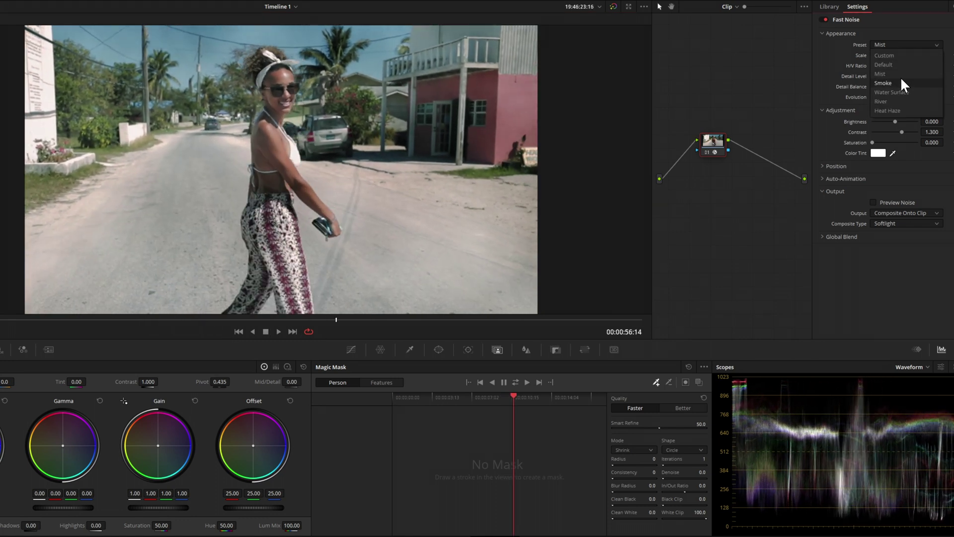
left_click(893, 93)
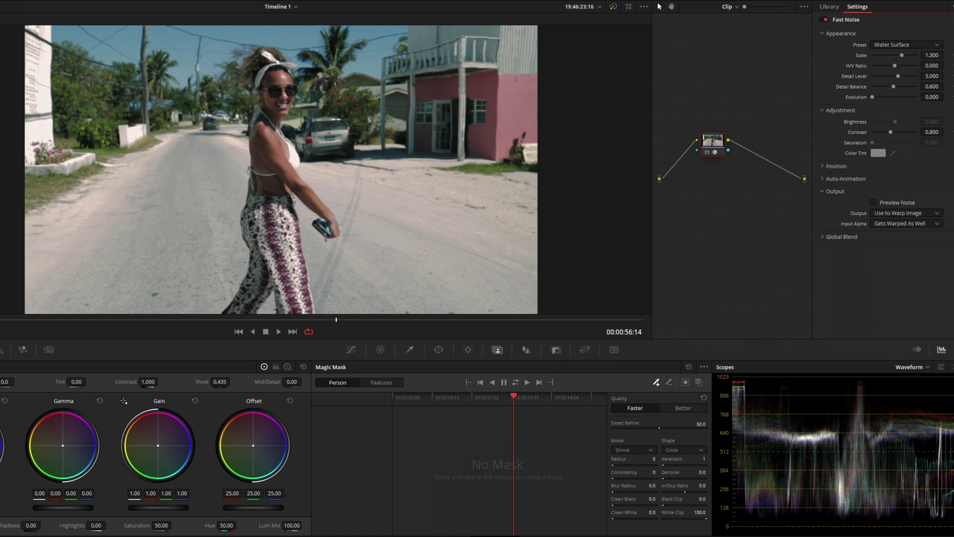
Rewind and play the clip to preview the noise shimmer, then pause
left_click_drag(10, 322, 232, 326)
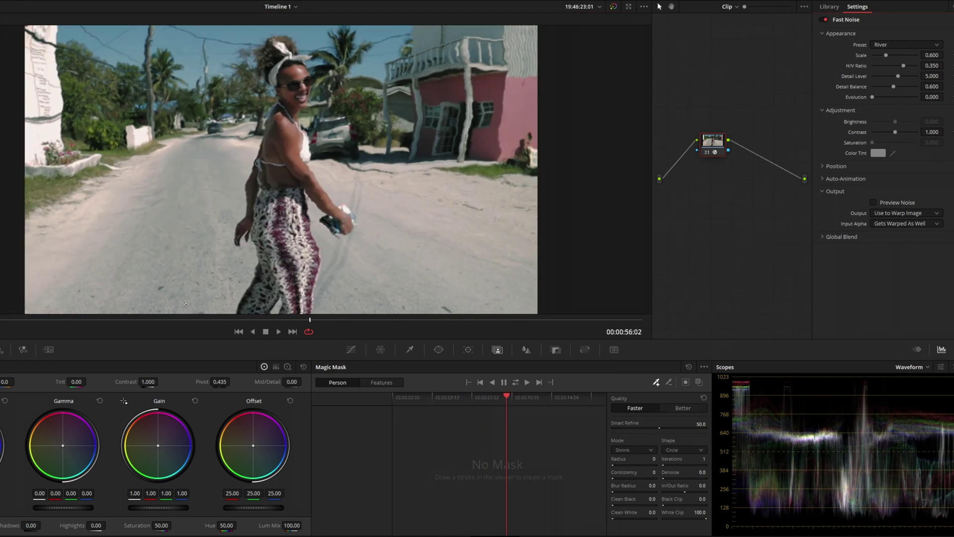
left_click_drag(17, 322, 110, 328)
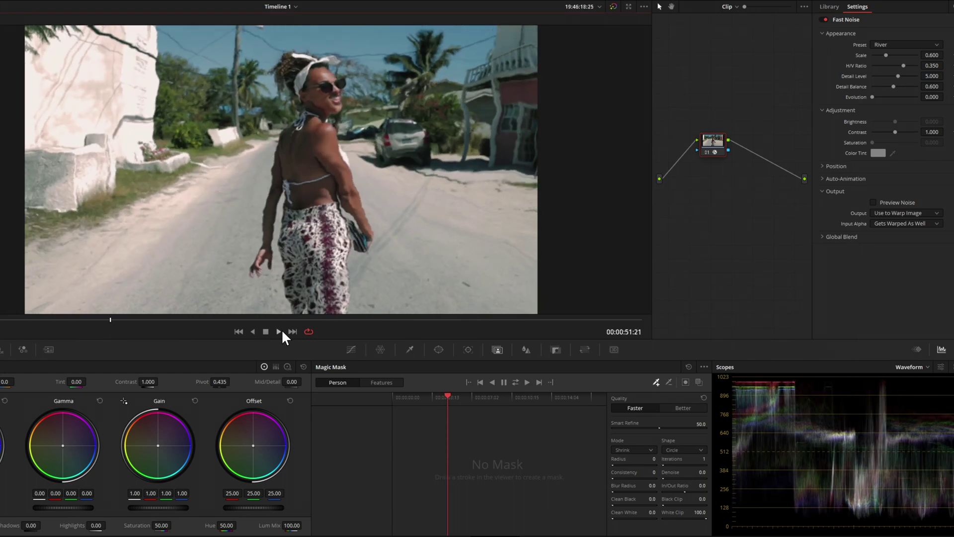
left_click(280, 332)
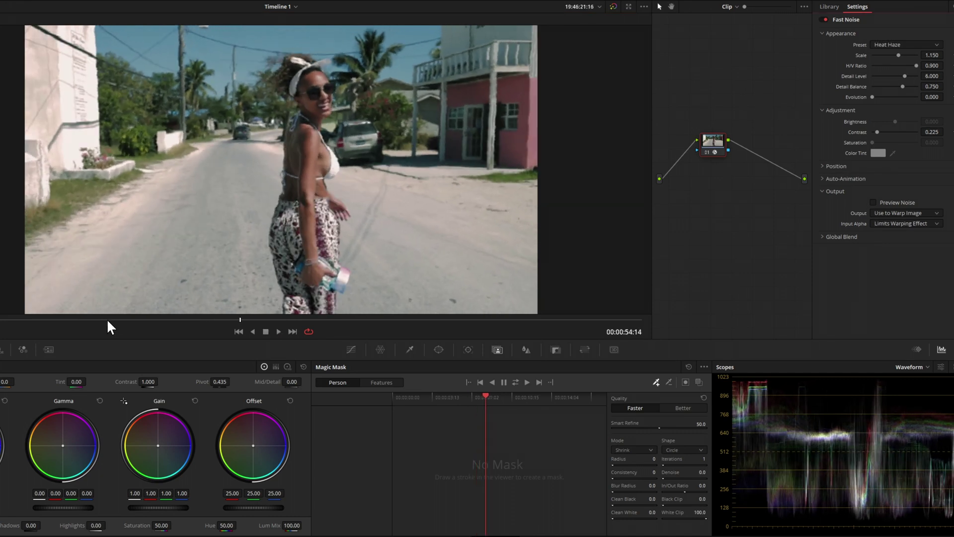
left_click_drag(106, 318, 180, 319)
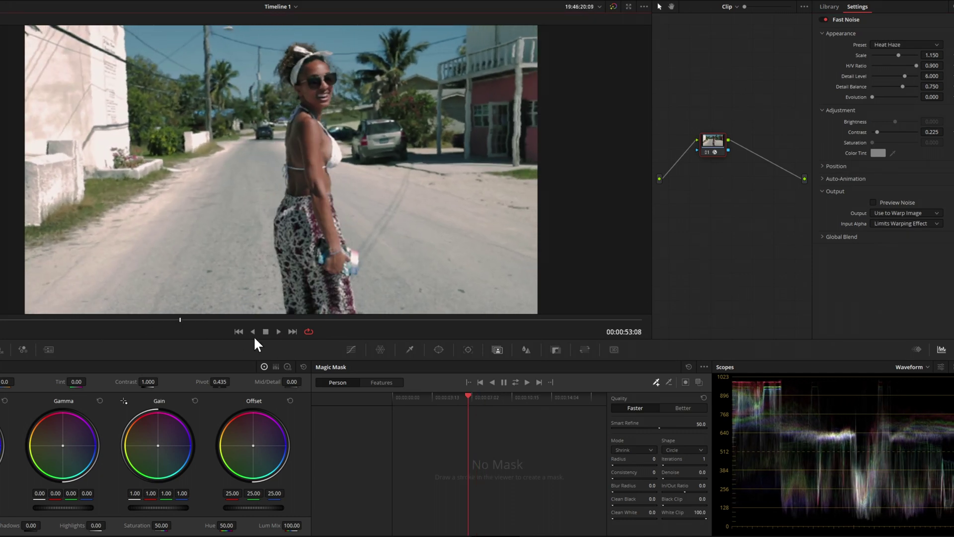
left_click(279, 331)
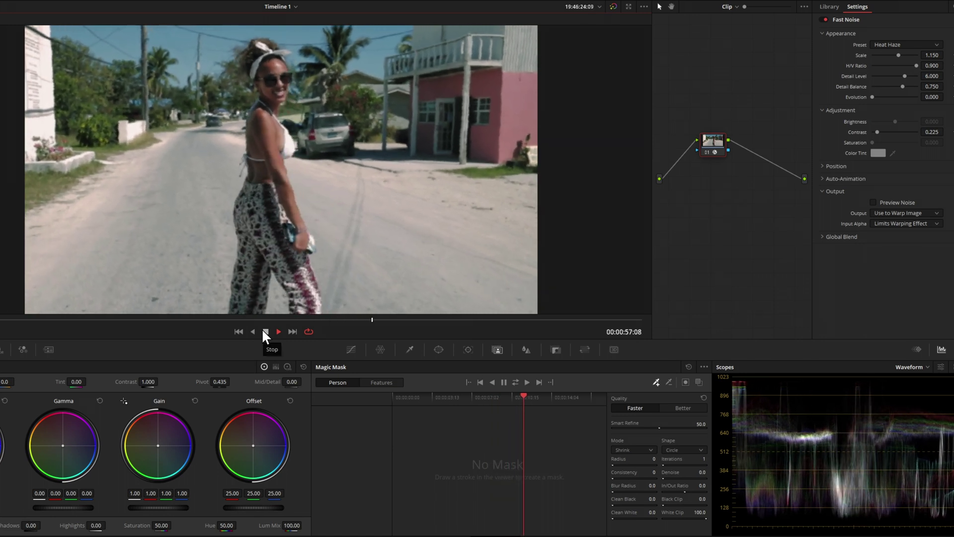
left_click(274, 331)
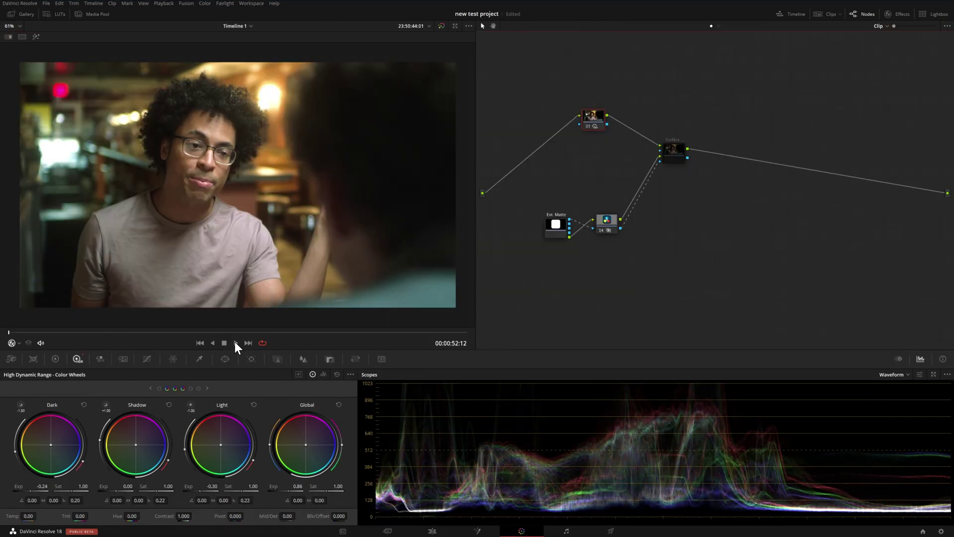
Play, stop, and replay the bar clip to show the logo following the man's shirt
left_click(236, 343)
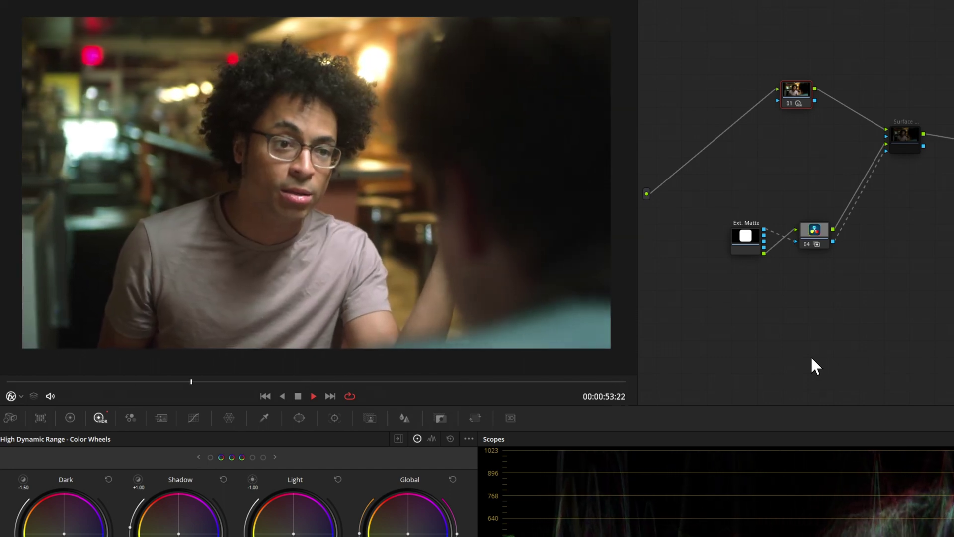
left_click(298, 396)
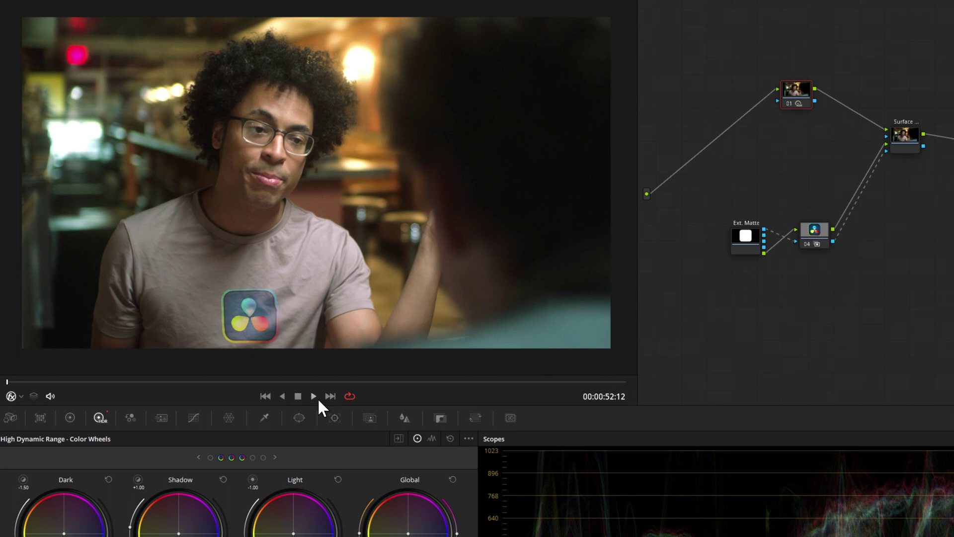
left_click(314, 395)
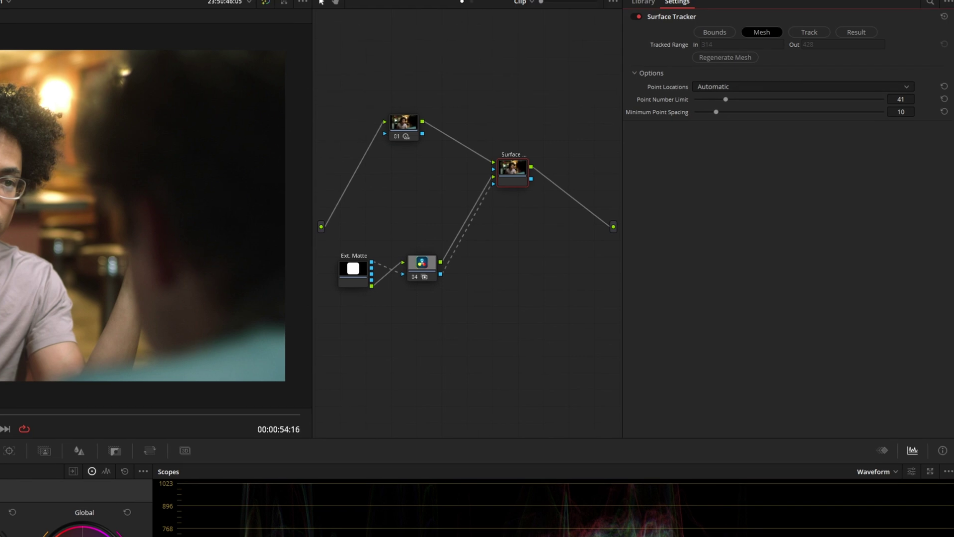
View the Surface Tracker's Track controls, then its Result settings, keeping Positioning on Sliders
left_click(810, 30)
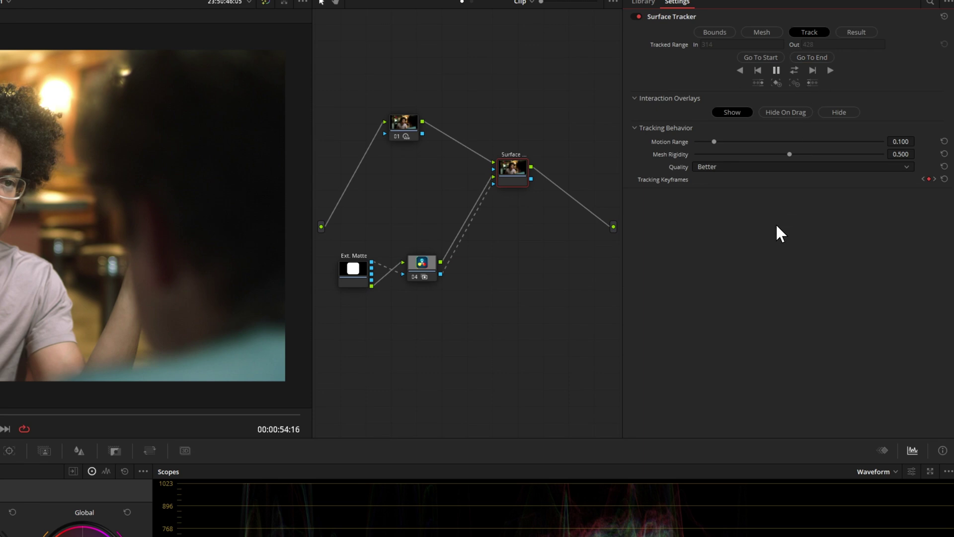
left_click(862, 38)
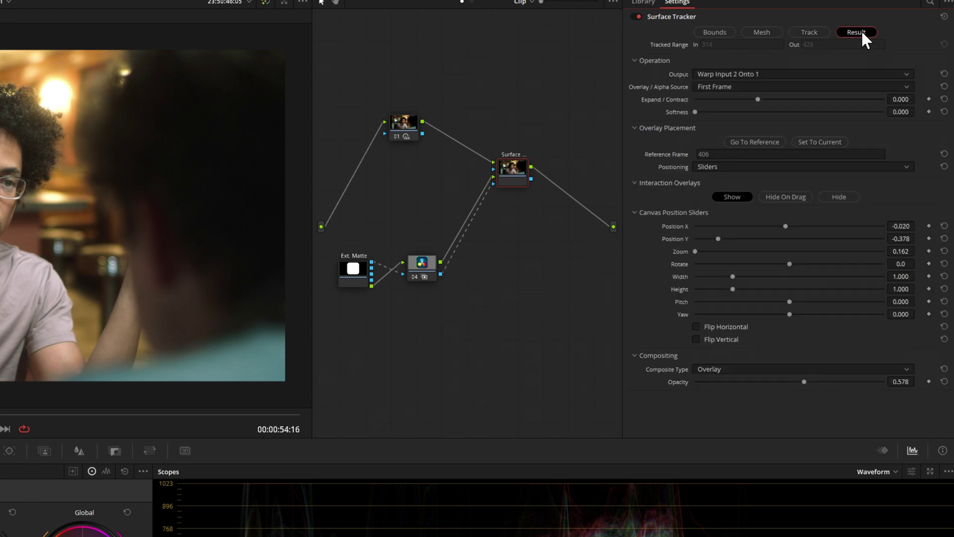
left_click(884, 168)
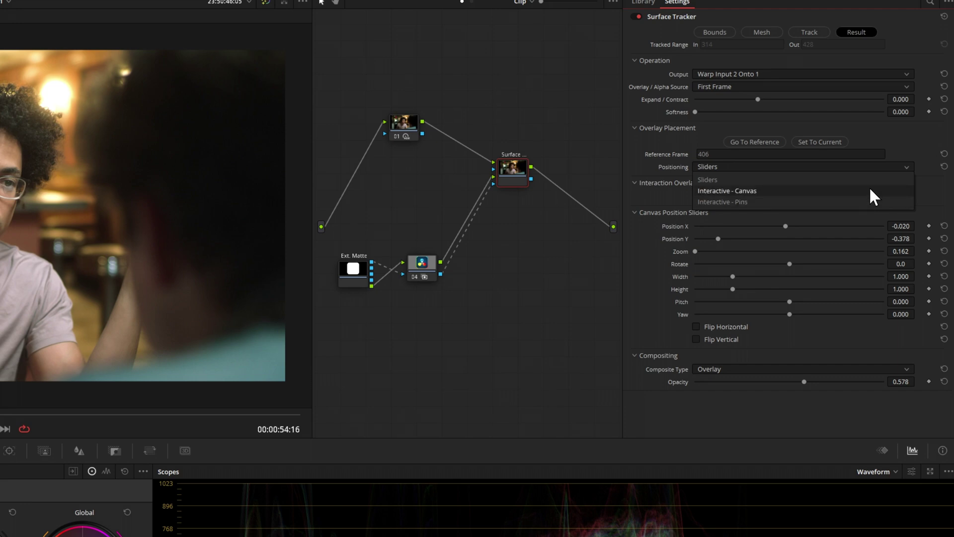
left_click(924, 184)
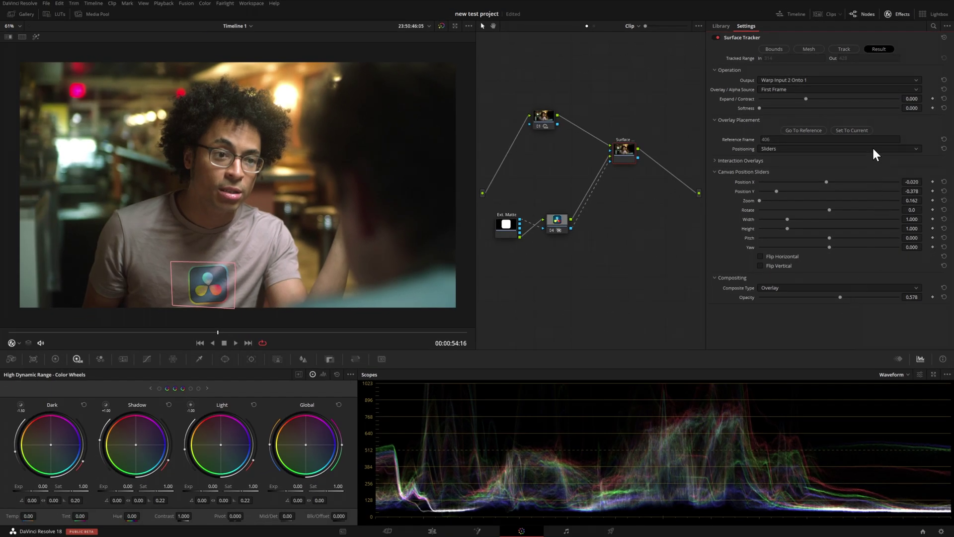
Set Positioning to Interactive - Canvas and drag the logo's four corners onto the shirt
left_click(874, 148)
left_click(819, 165)
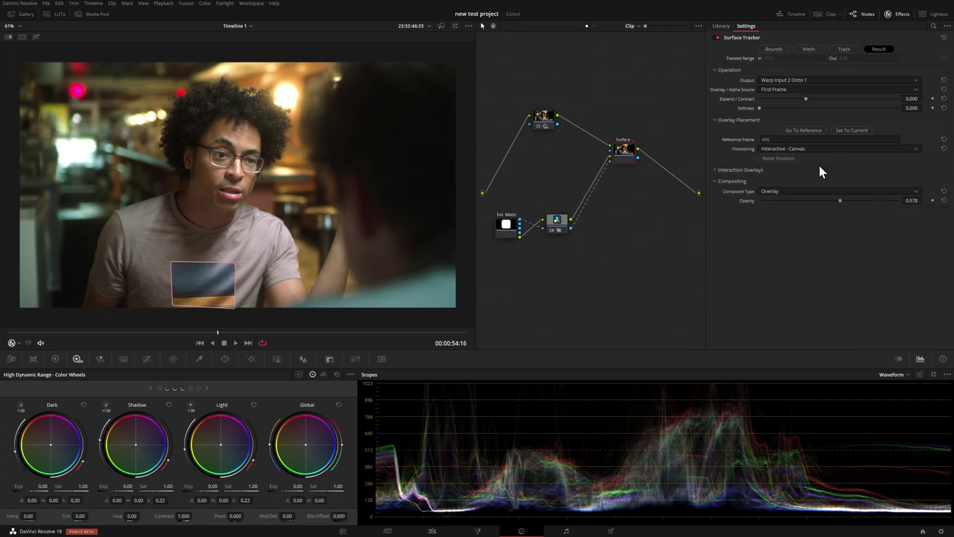
left_click_drag(448, 62, 355, 130)
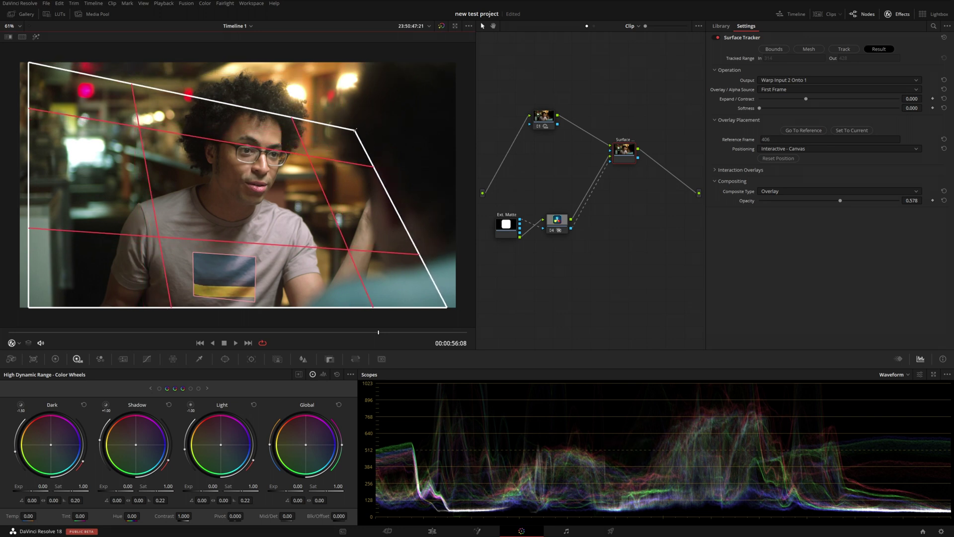
left_click_drag(28, 63, 111, 166)
left_click_drag(30, 305, 124, 247)
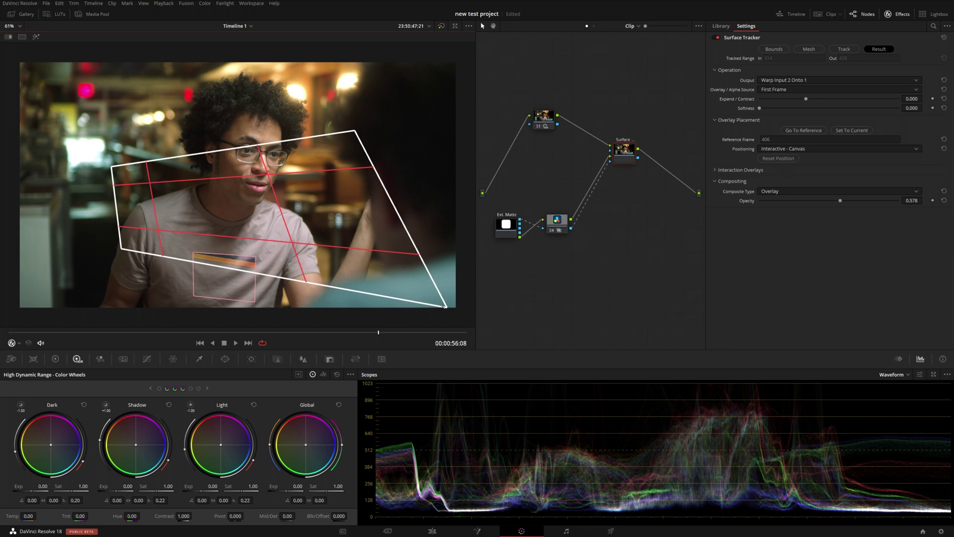
left_click_drag(445, 307, 276, 258)
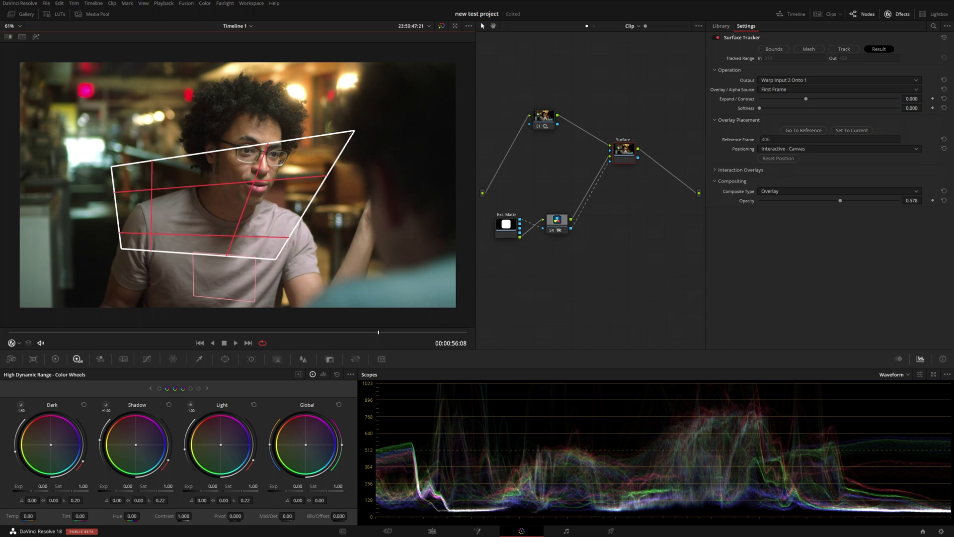
Move the logo lower on the chest and refine each corner to fit the shirt
left_click_drag(355, 130, 266, 163)
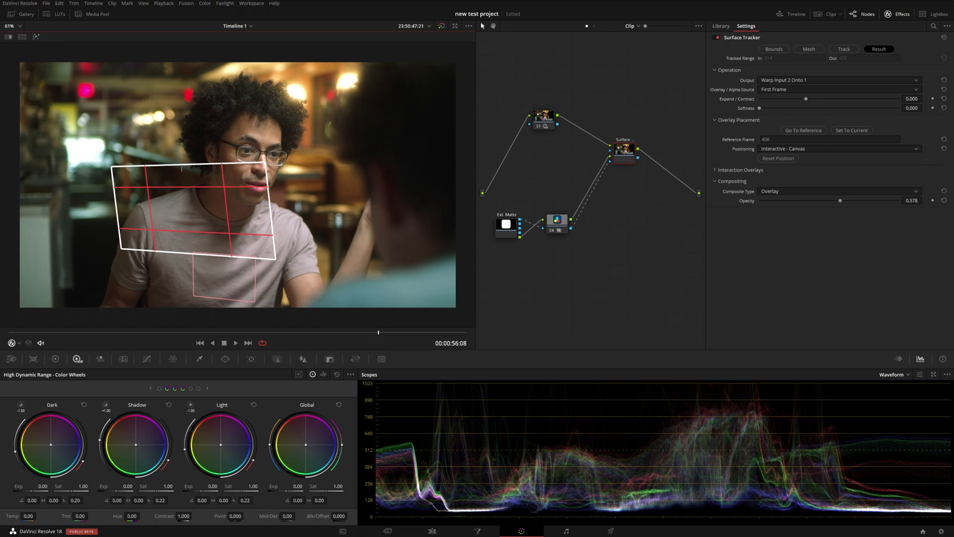
left_click_drag(175, 208, 214, 274)
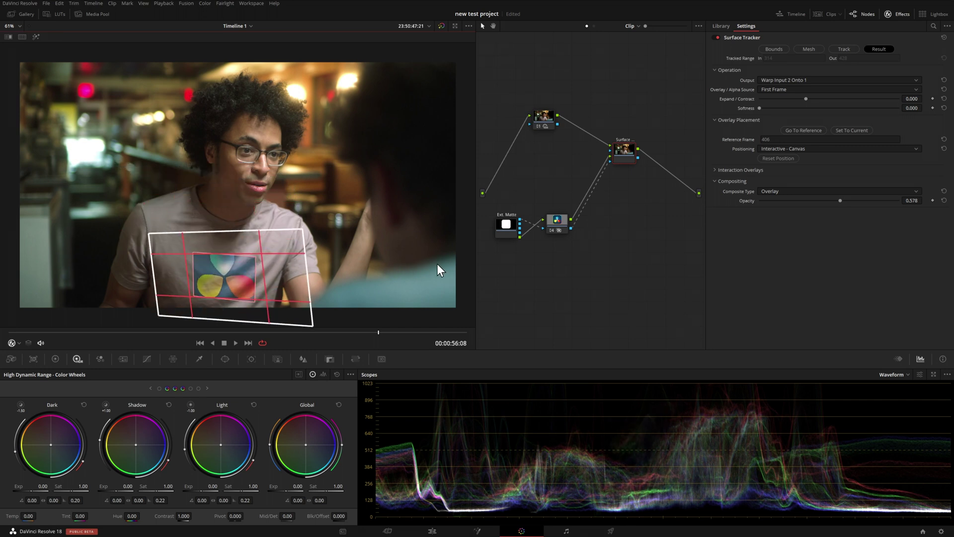
left_click_drag(150, 234, 172, 241)
left_click_drag(303, 229, 286, 238)
left_click_drag(312, 326, 287, 314)
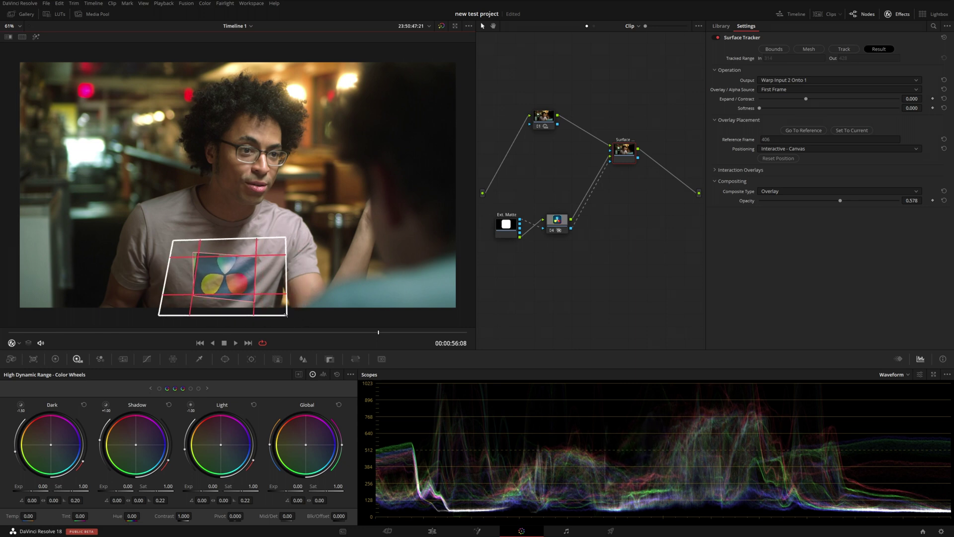
left_click_drag(163, 315, 174, 302)
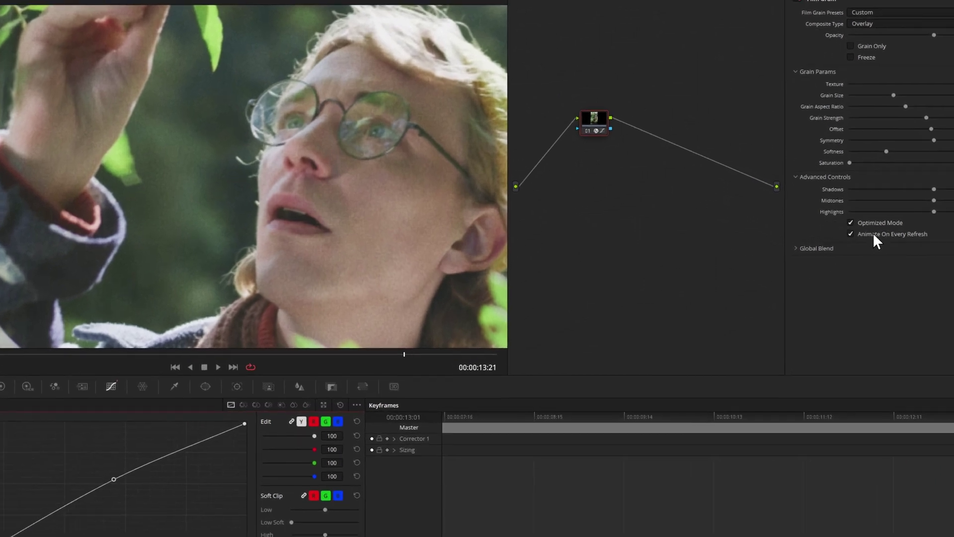
Toggle Animate On Every Refresh for the grain and raise the custom curve's midpoint to brighten
left_click(780, 232)
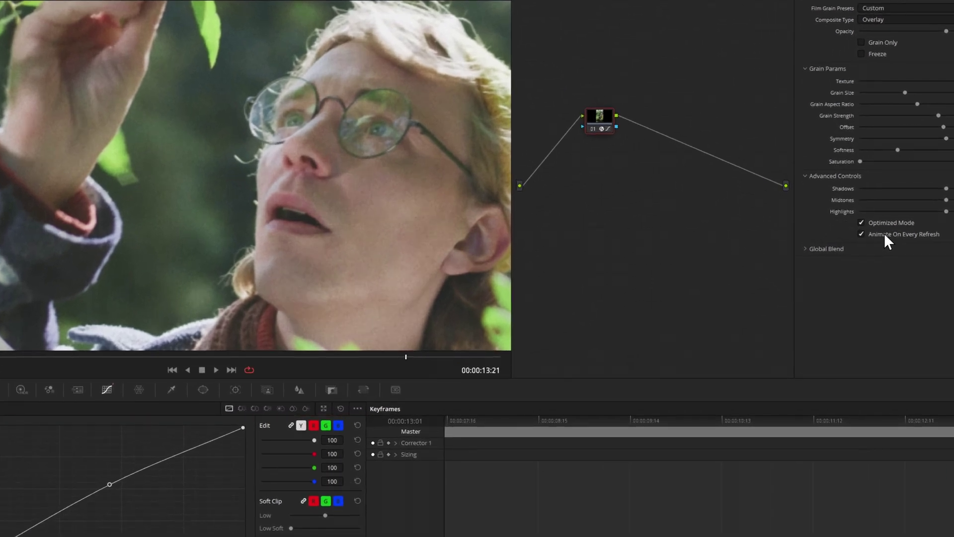
left_click(108, 480)
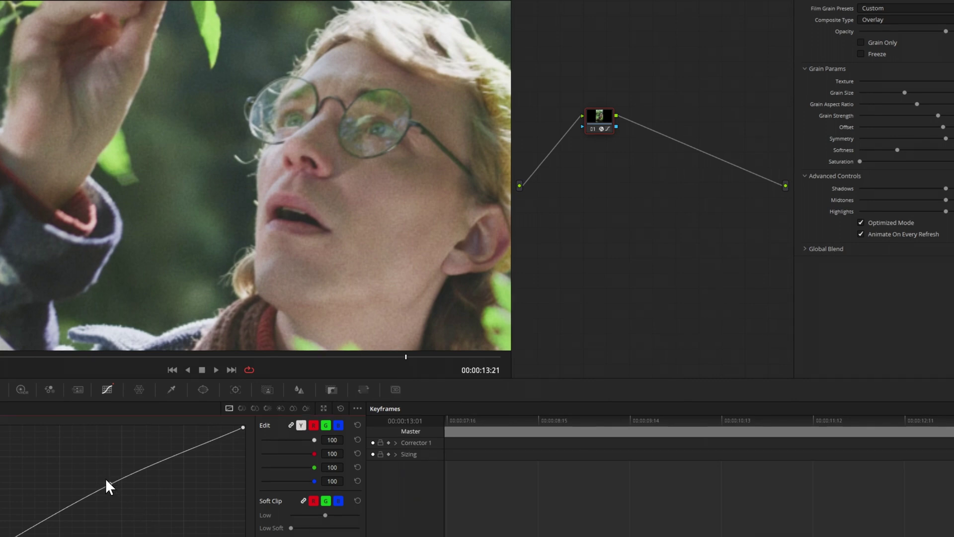
mouse_move(108, 482)
left_mouse_down()
mouse_move(97, 470)
mouse_move(97, 484)
left_mouse_up()
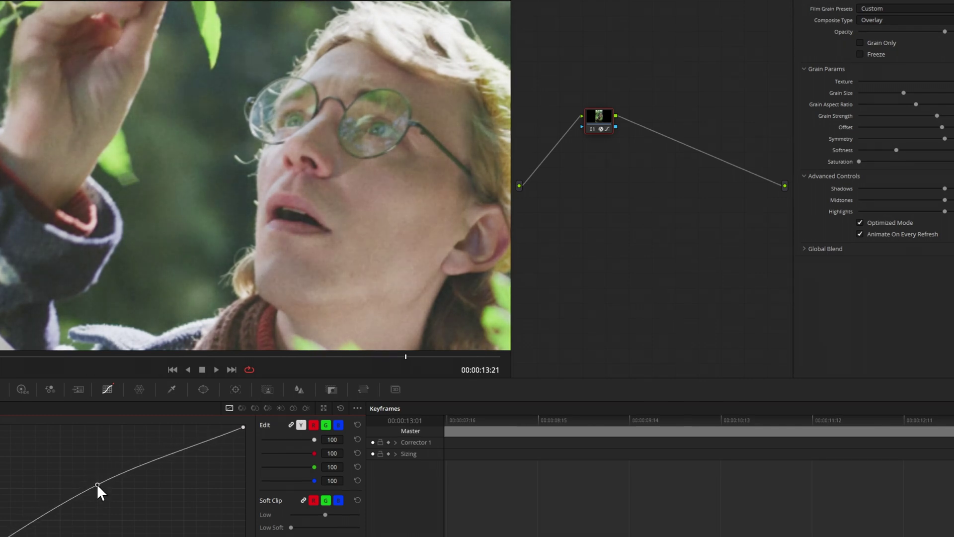
left_click_drag(97, 484, 97, 477)
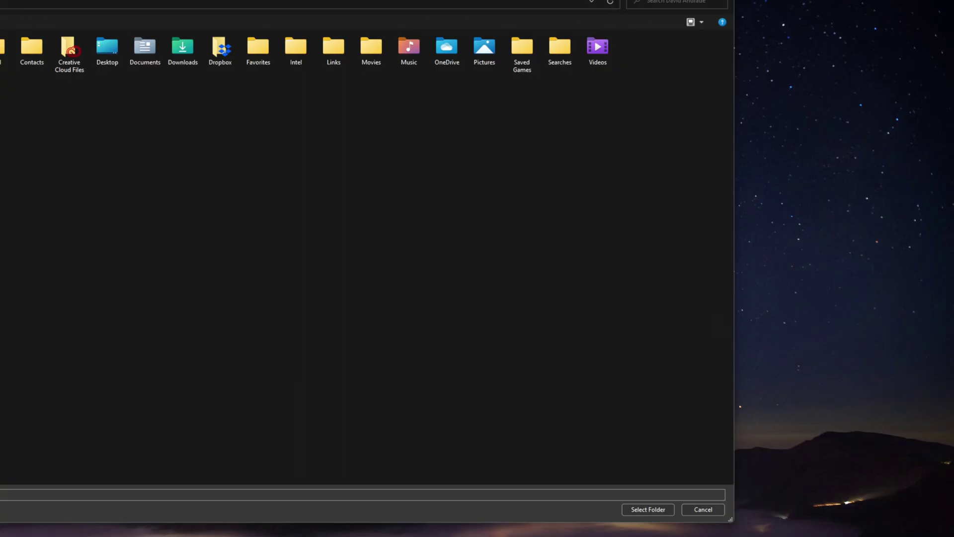
Confirm the home folder in the folder browser as a Proxy Generator watch folder
left_click(641, 508)
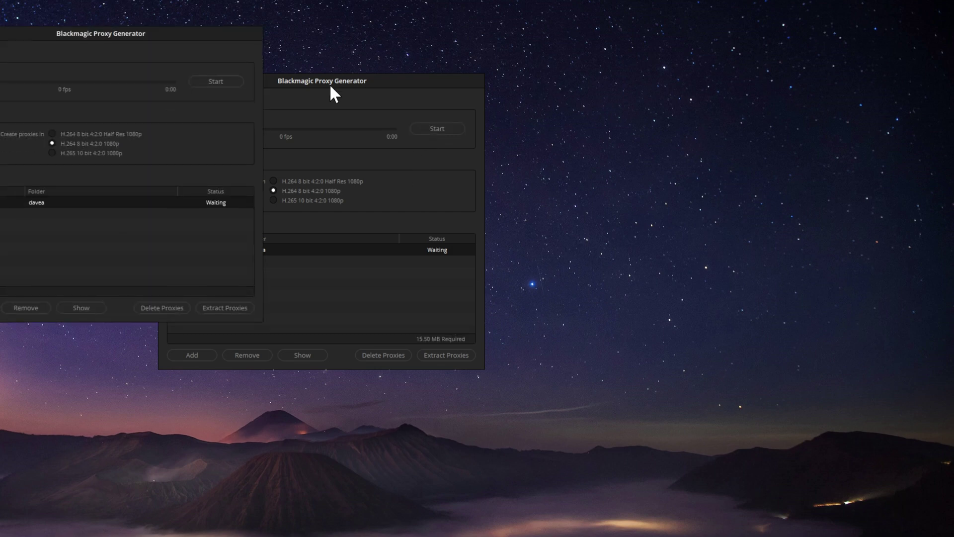
Drag the two Proxy Generator windows into a side-by-side layout
left_click_drag(329, 83, 535, 138)
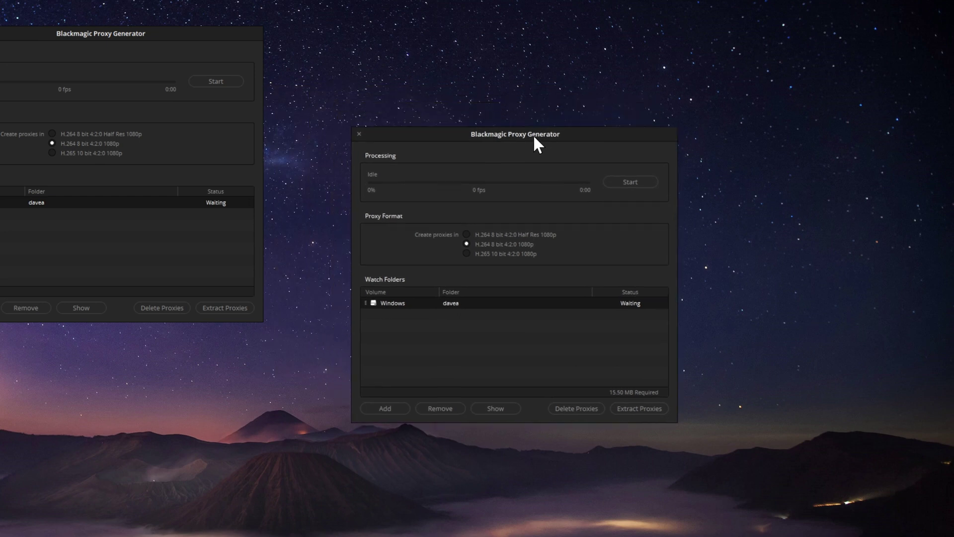
left_click_drag(179, 41, 206, 29)
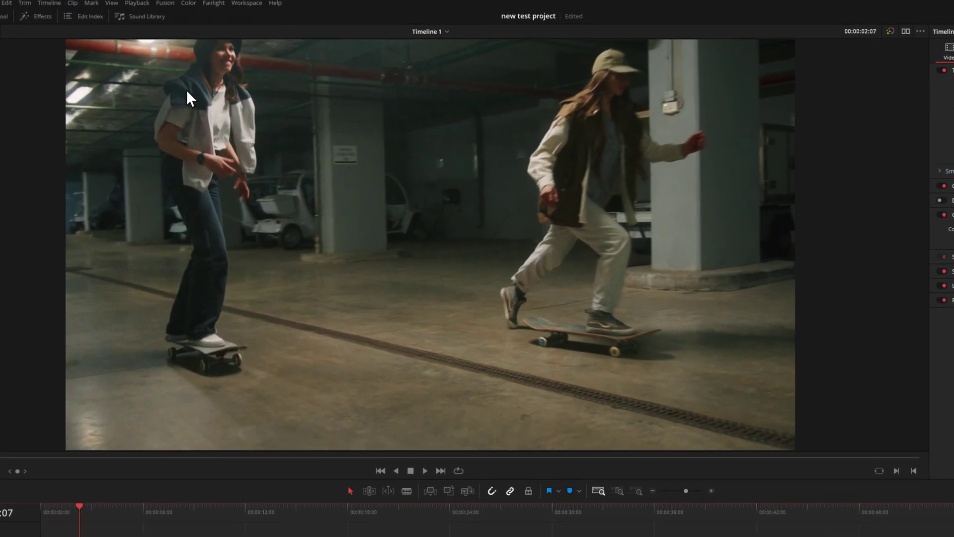
Bring up the Playback menu's Proxy Handling options
left_click(137, 3)
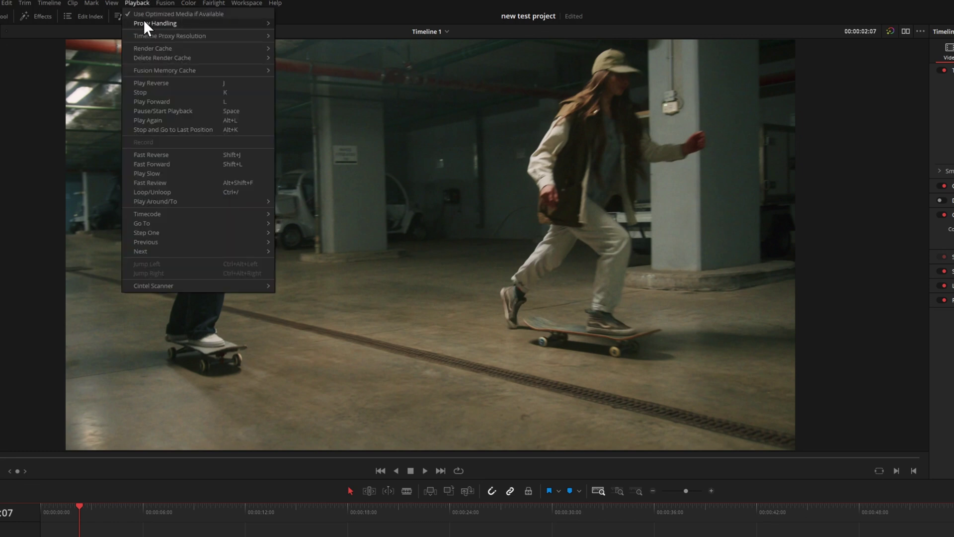
mouse_move(145, 23)
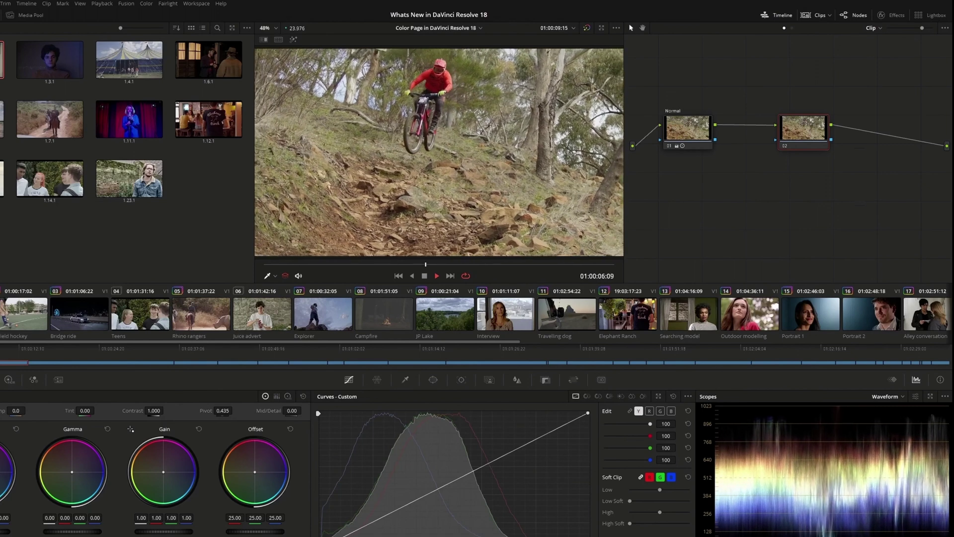
Create a Magic Mask on the rider, helmet to front wheel, tracked forward and backward
key("space")
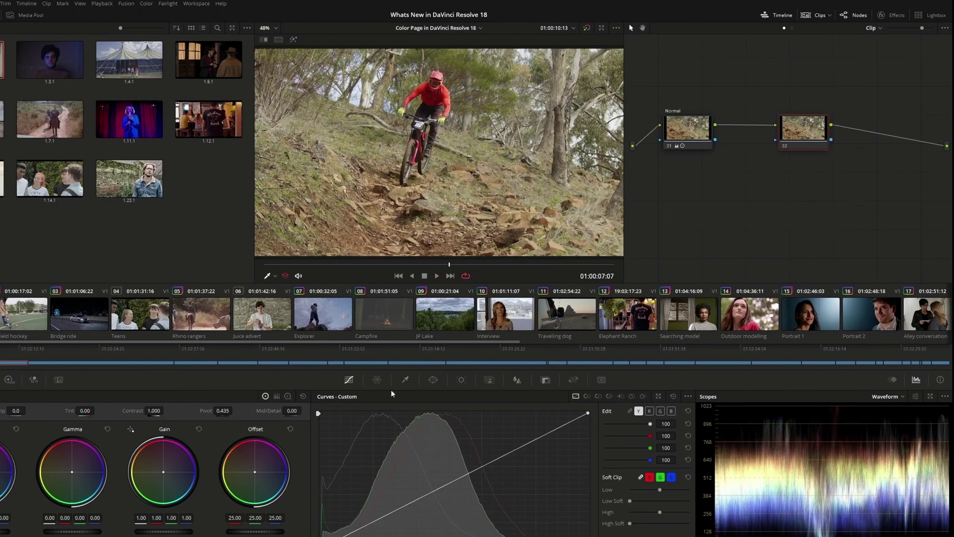
left_click(485, 382)
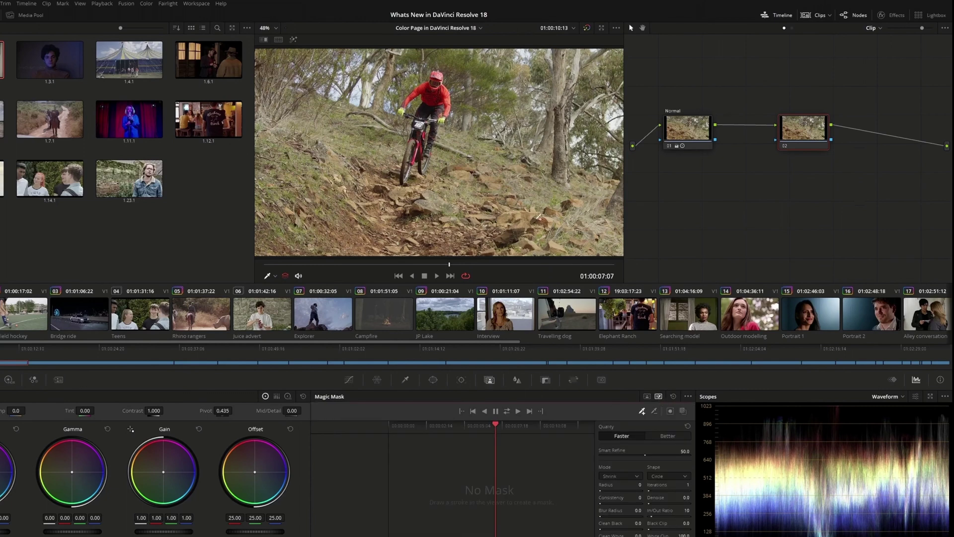
left_click_drag(436, 74, 408, 172)
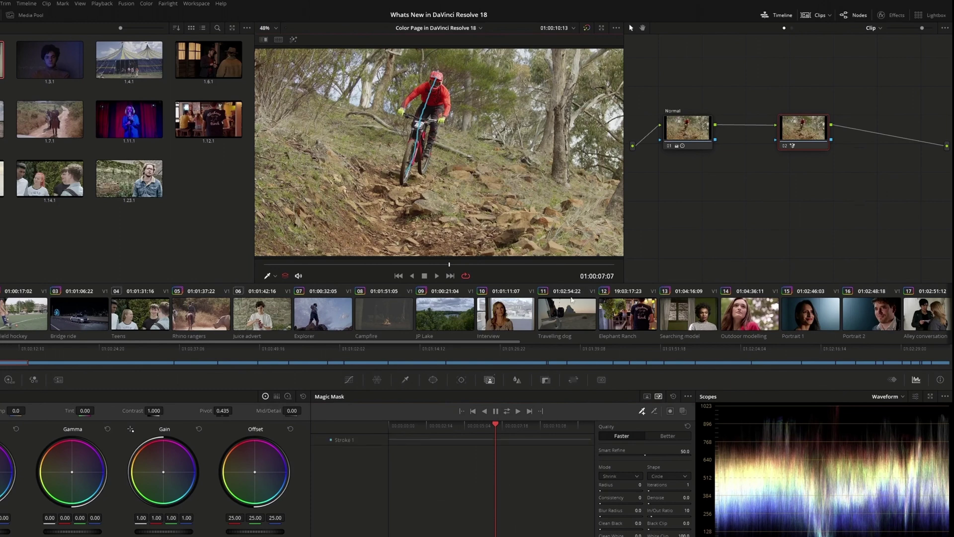
left_click(685, 412)
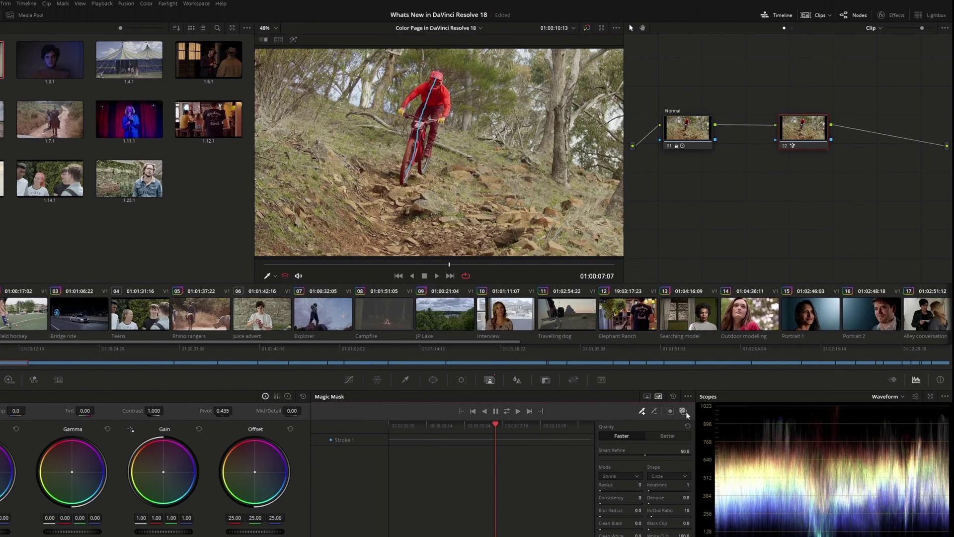
left_click(507, 411)
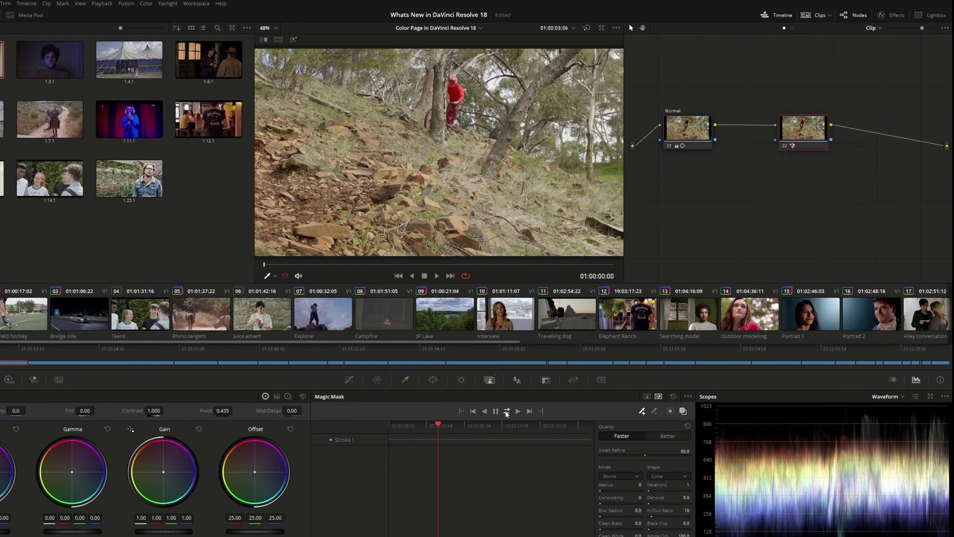
left_click(688, 396)
Invert the rider mask, lower the surrounding contrast to 0.348, and review the playback
left_click(670, 411)
left_click(671, 411)
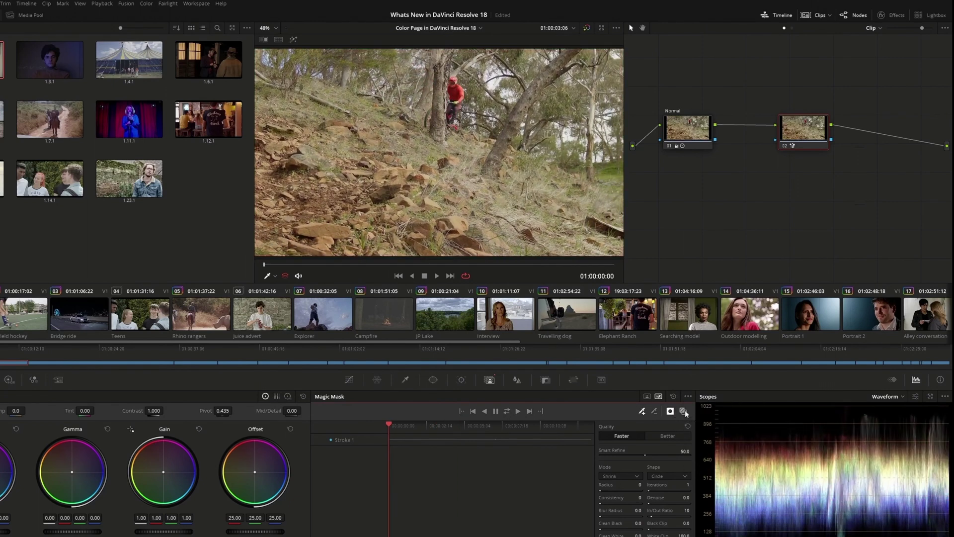
left_click_drag(157, 409, 155, 409)
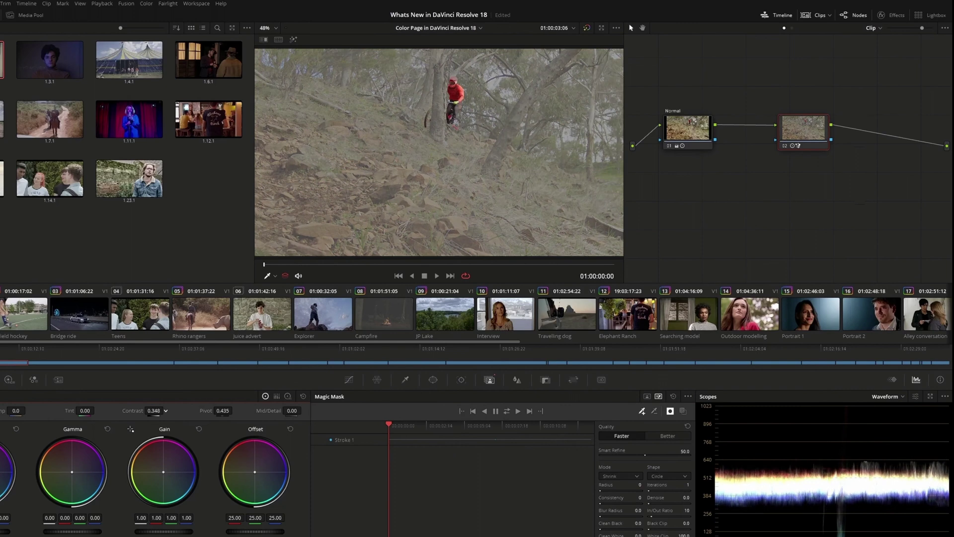
key("space")
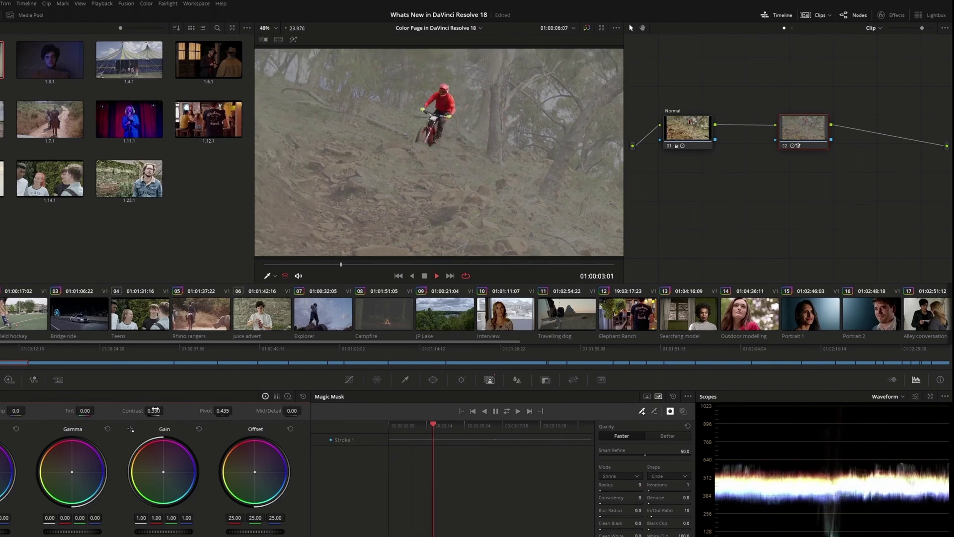